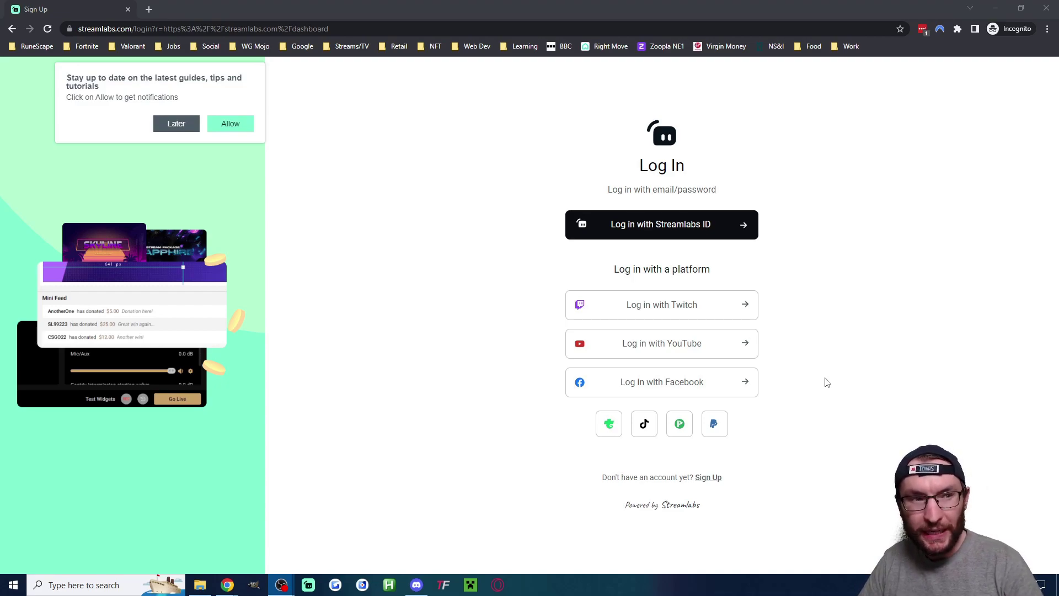
Sign in to Streamlabs with a Twitch account and authorize Streamlabs on Twitch
left_click(793, 309)
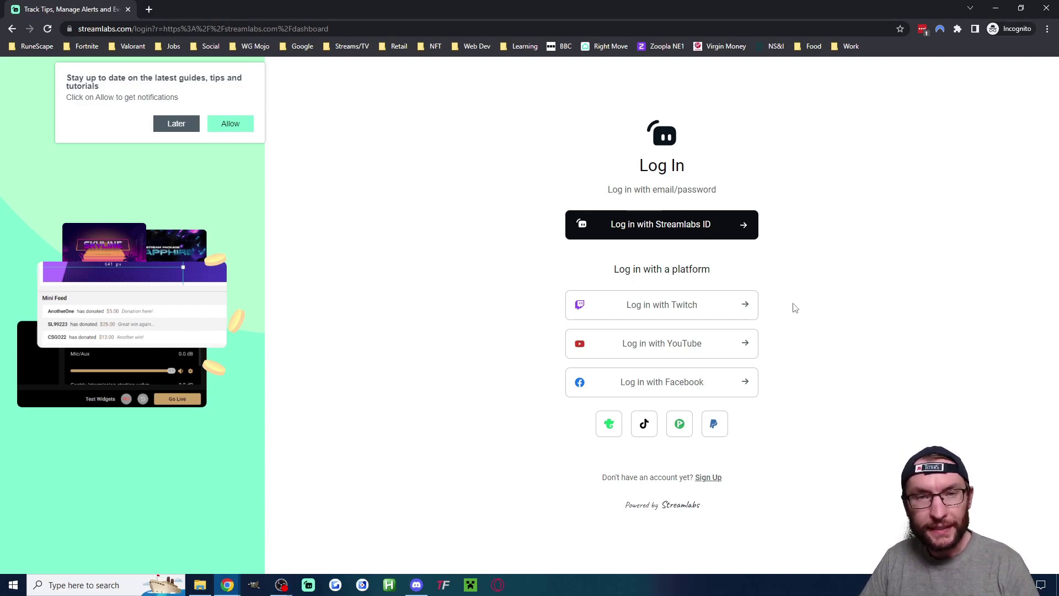
left_click(714, 309)
scroll(659, 295, "down", 3)
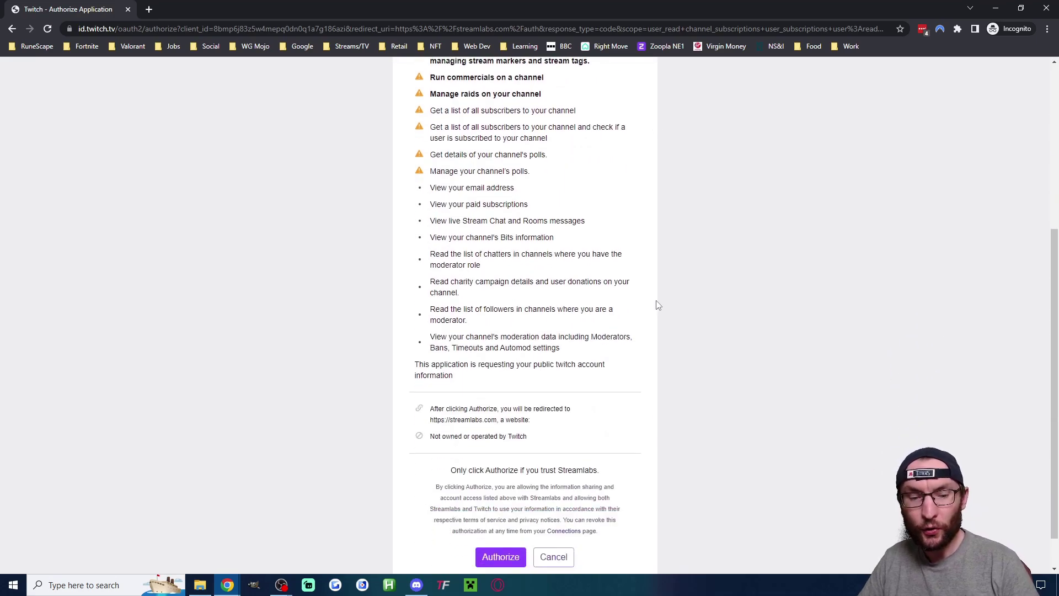
scroll(657, 305, "down", 1)
left_click(501, 513)
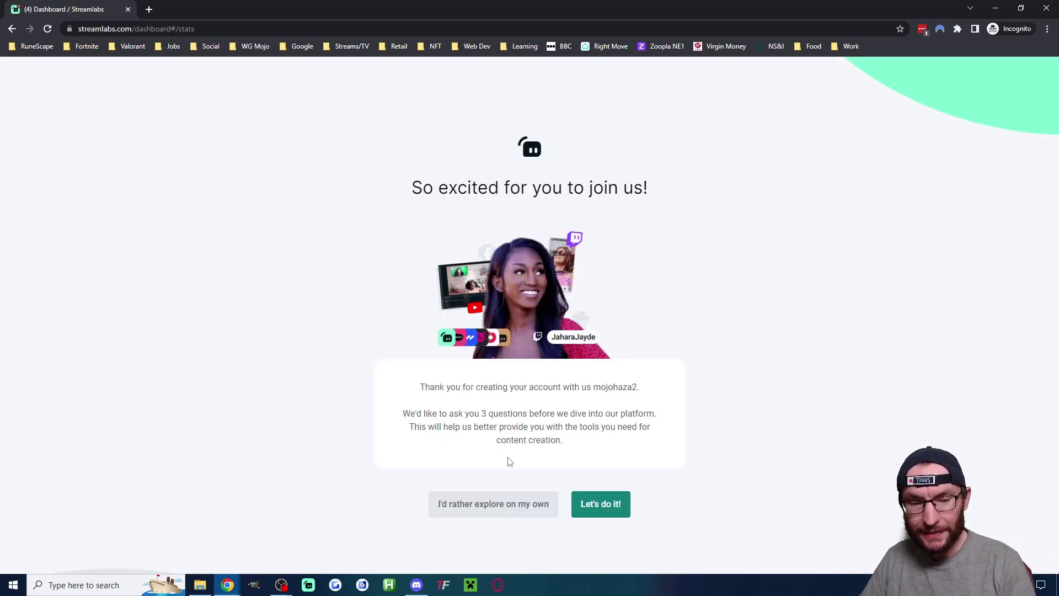
Skip onboarding questions, the desktop download, extra channels and tipping, then pick the Free plan
left_click(472, 503)
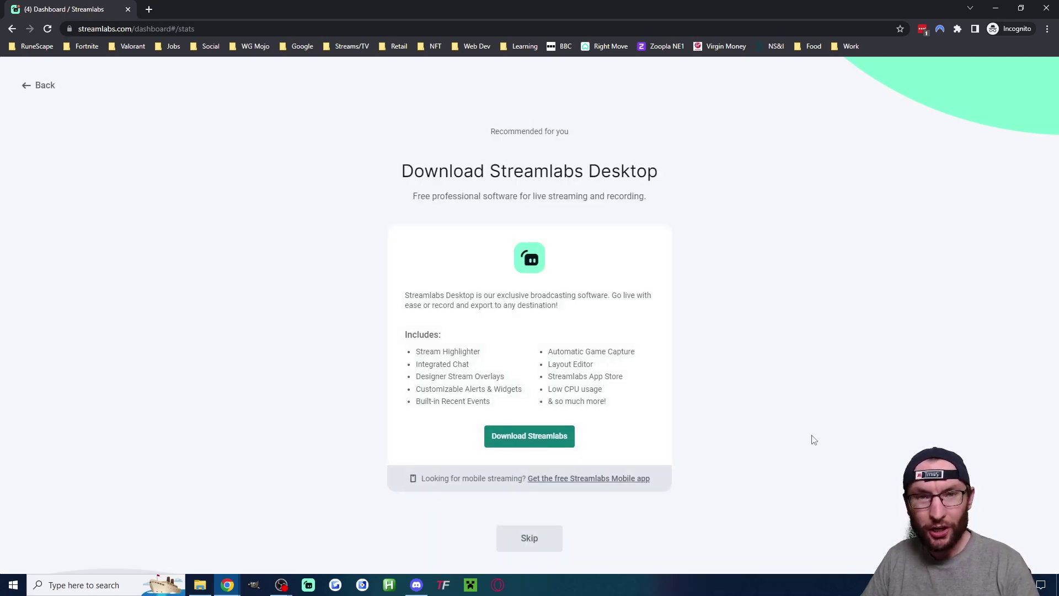
left_click(534, 542)
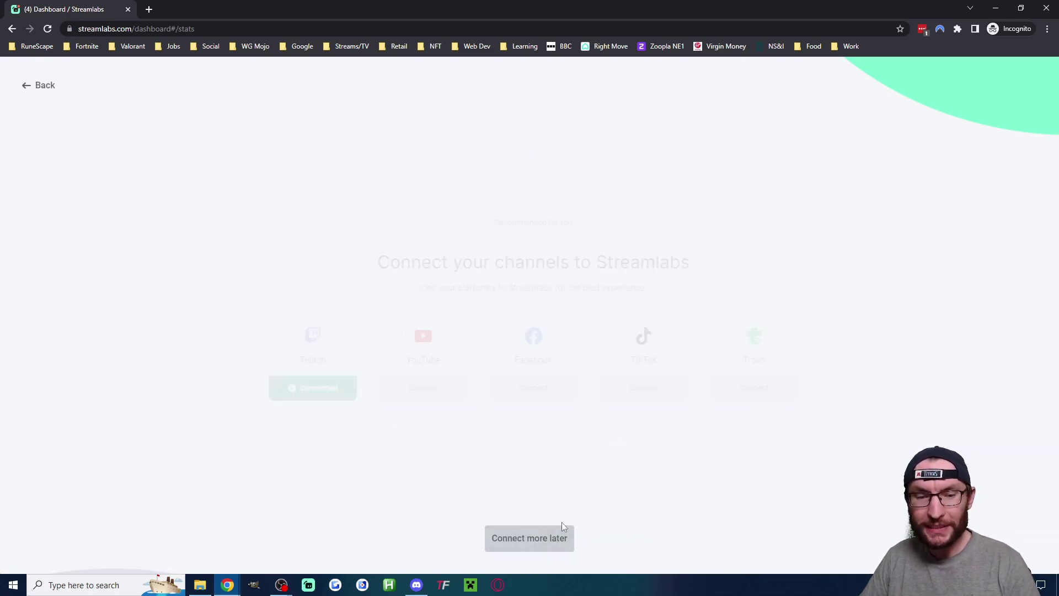
left_click(540, 546)
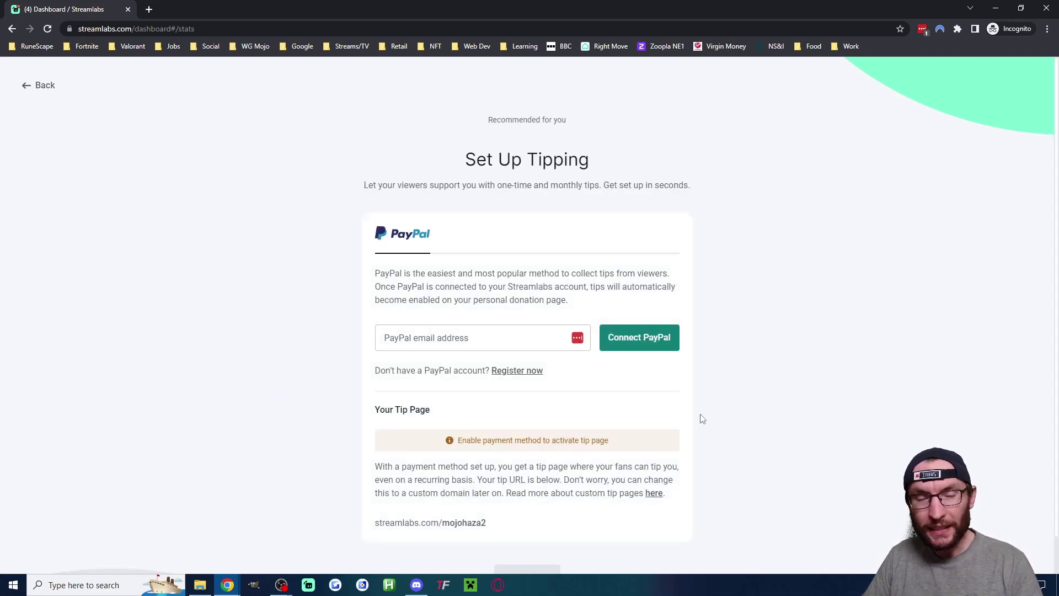
left_click(488, 337)
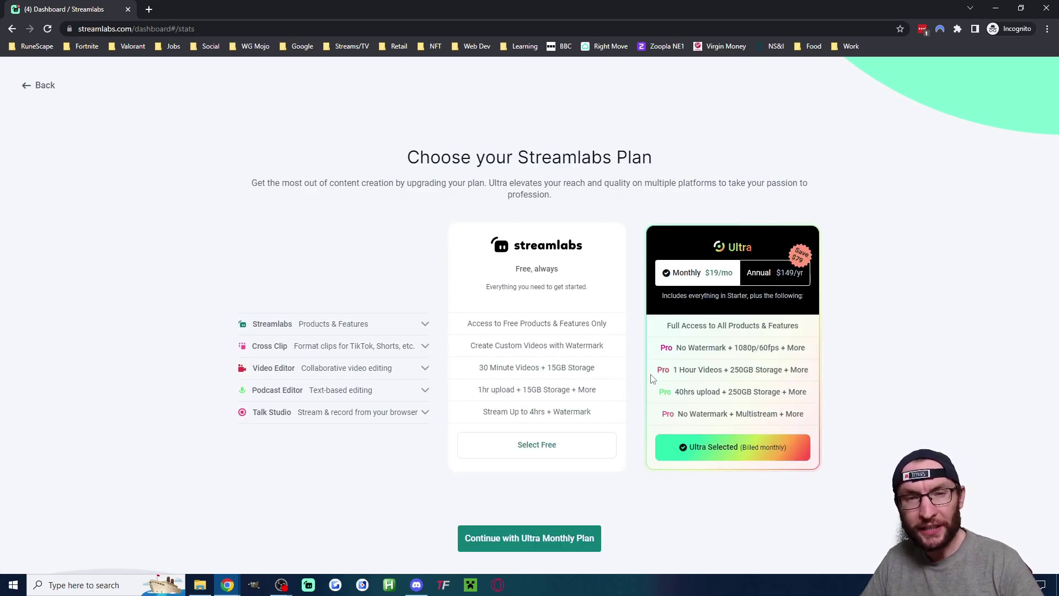
left_click(591, 320)
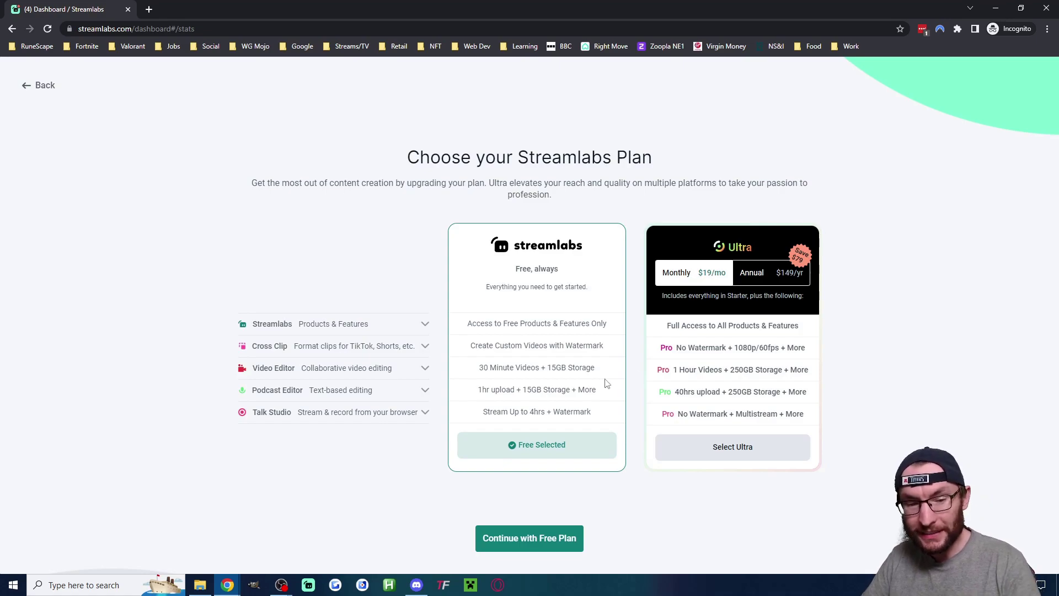
Continue on the Free plan, accept the updated Terms of Service, and exit onboarding
left_click(531, 540)
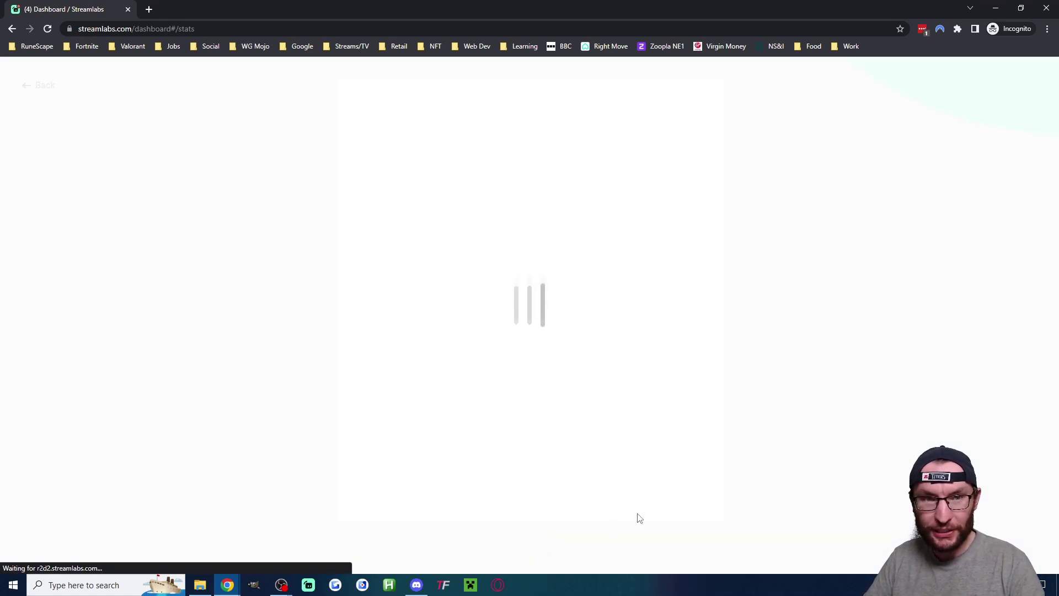
left_click(416, 326)
left_click(530, 385)
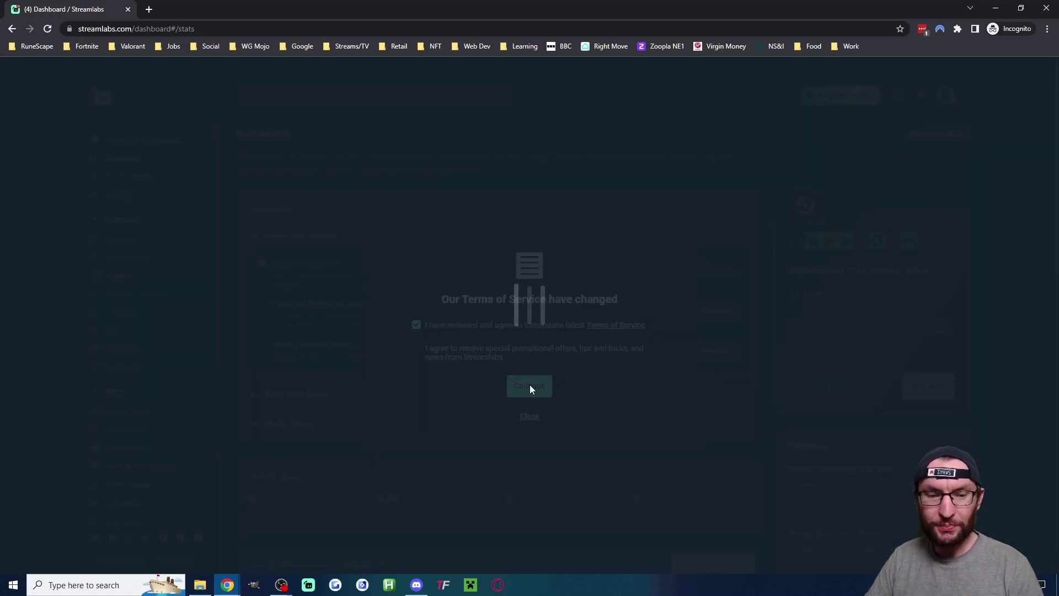
left_click(719, 211)
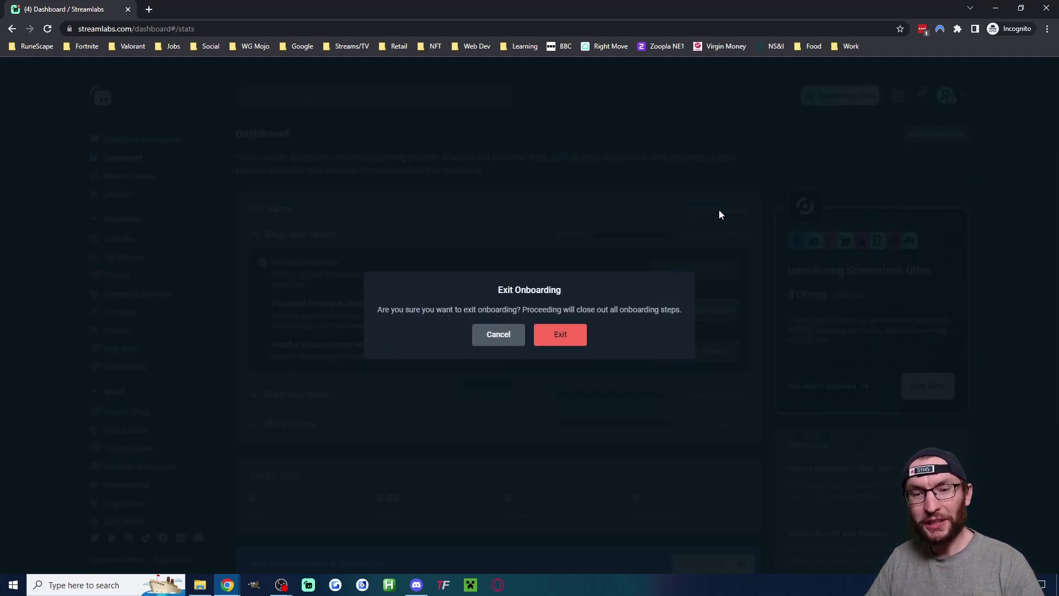
left_click(567, 332)
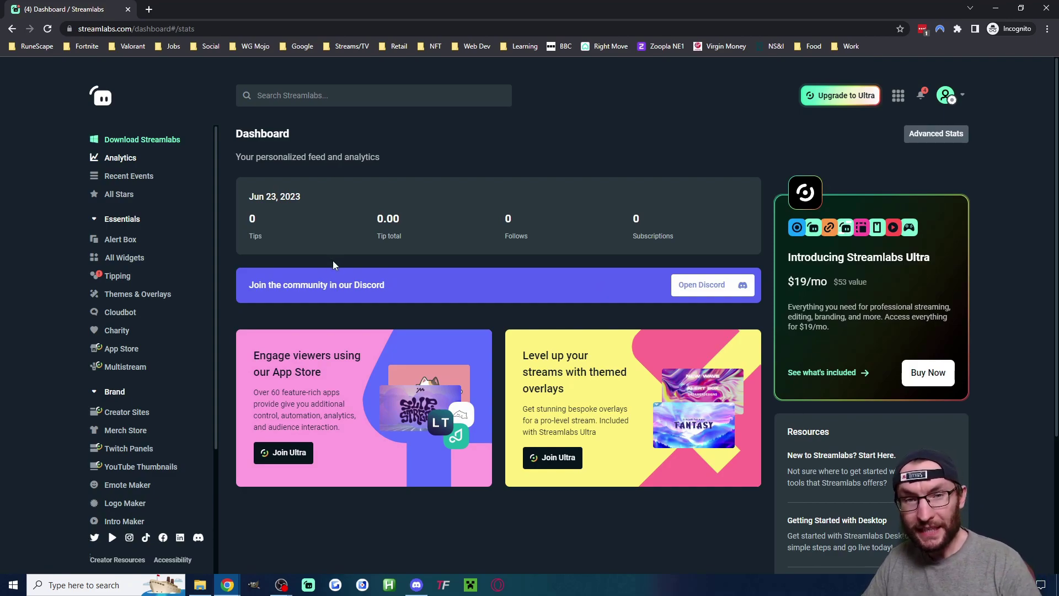
Copy the Alert Box widget URL from its settings page, dismissing the Alert Types tutorial
left_click(131, 242)
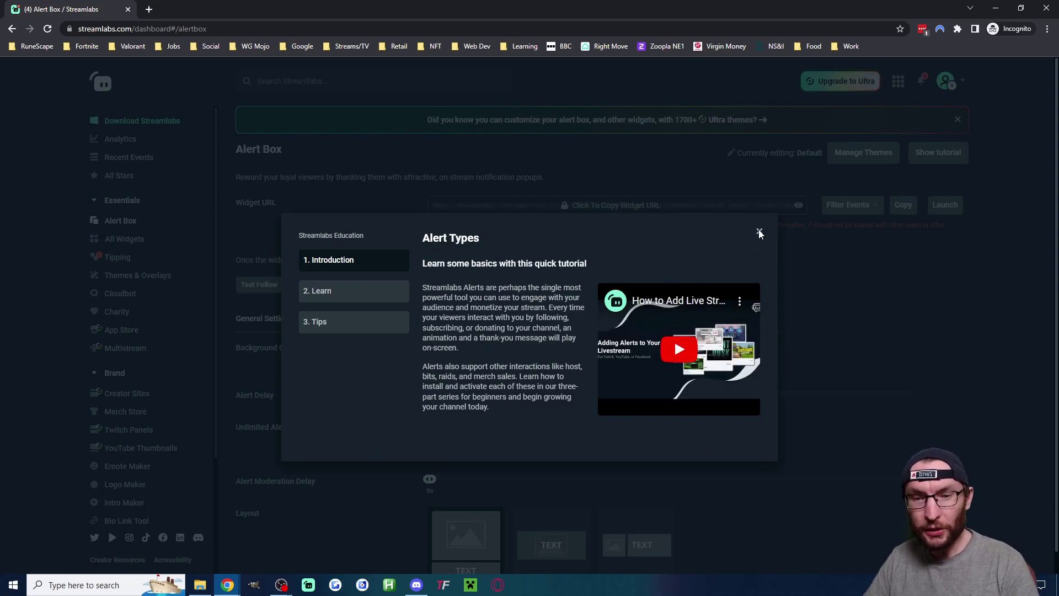
left_click(759, 231)
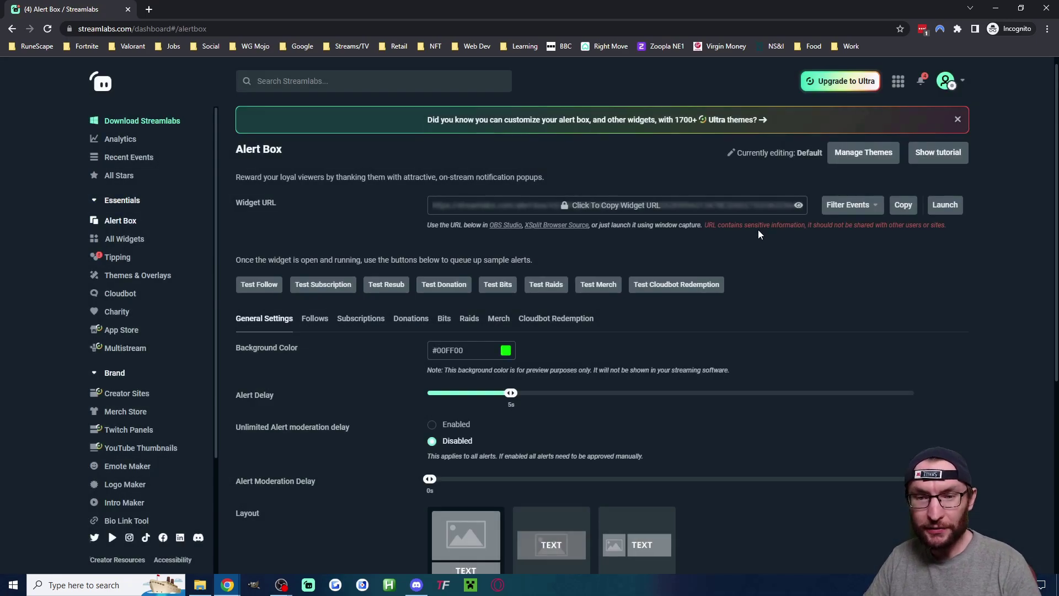
left_click(635, 212)
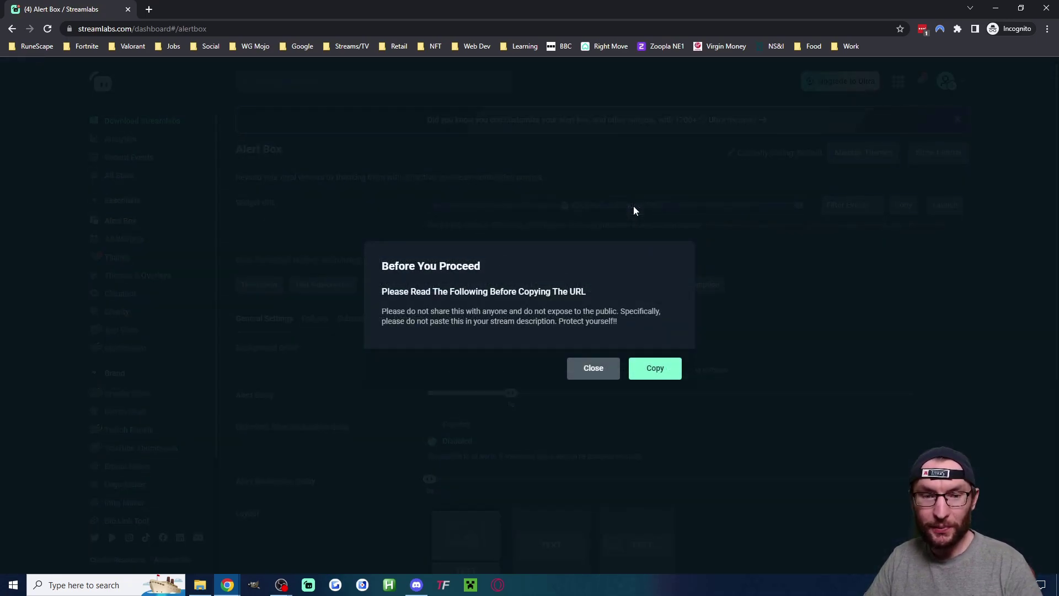
left_click(656, 370)
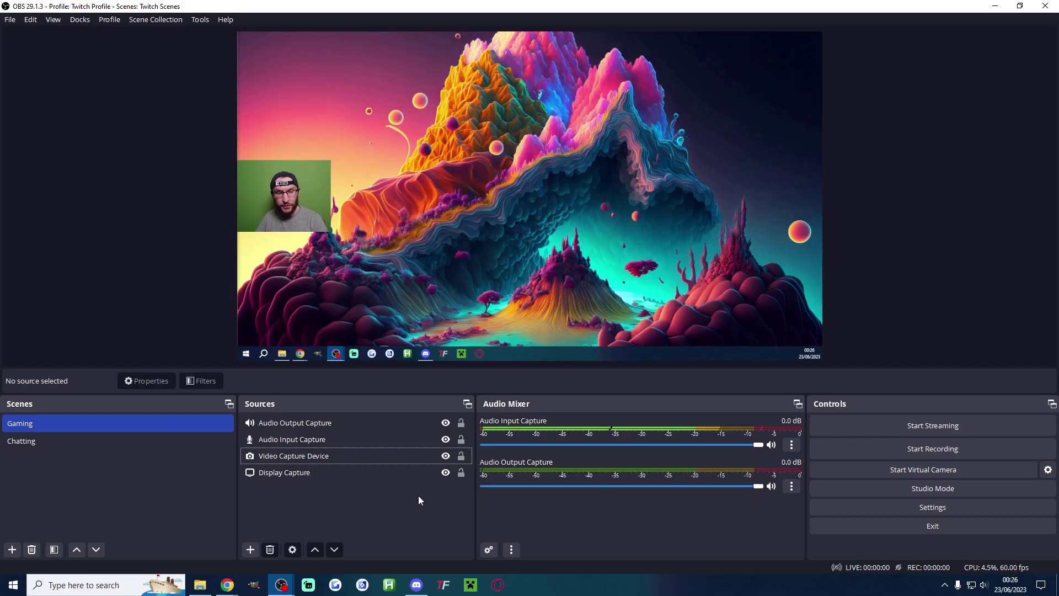
Add a browser source named 'Alerts' to the Gaming scene
left_click(250, 550)
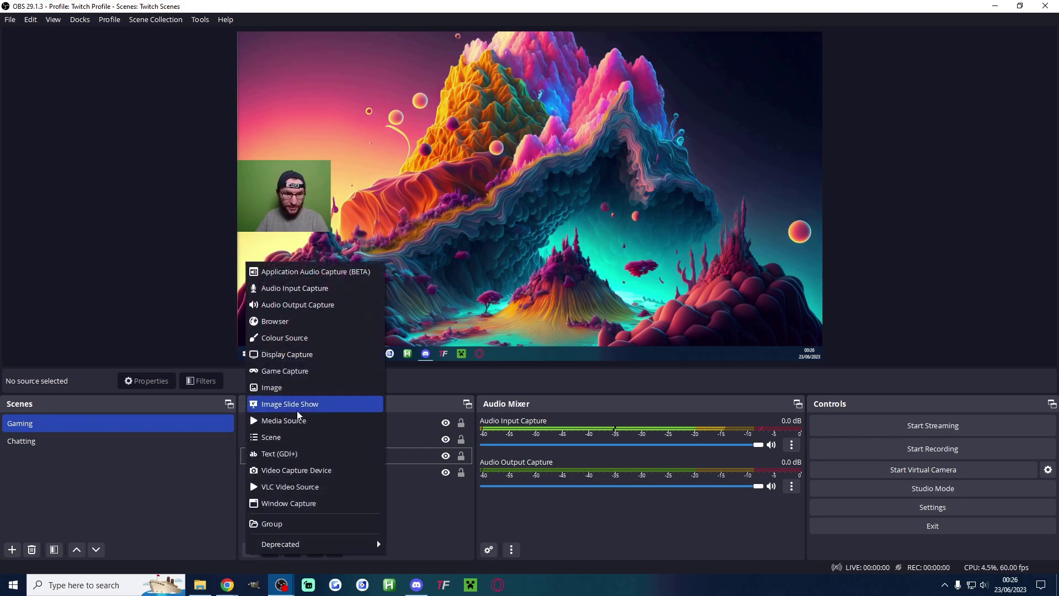
left_click(289, 320)
type("Al")
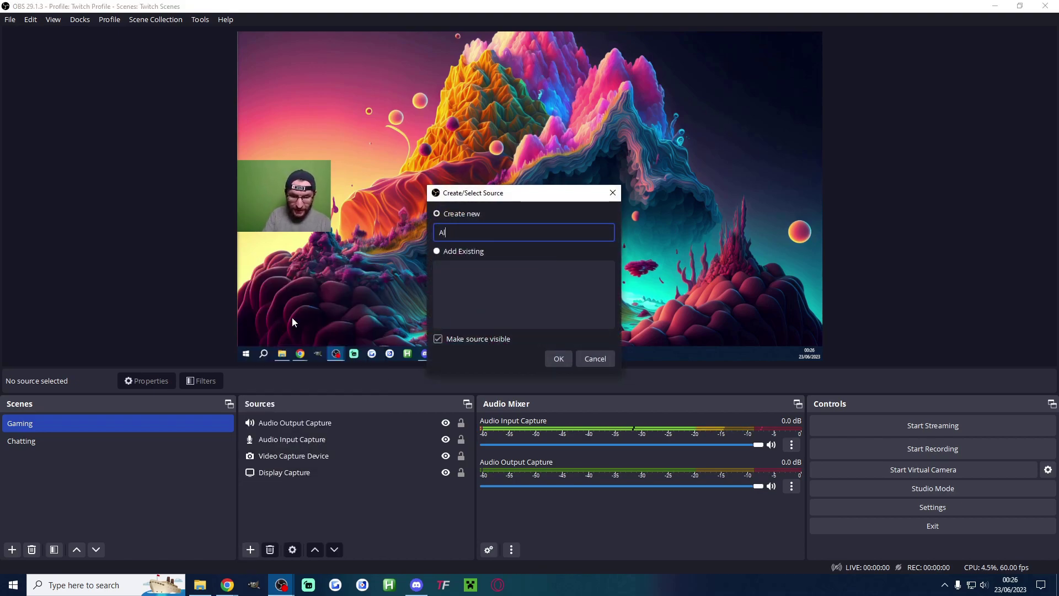
type("erts")
left_click(557, 357)
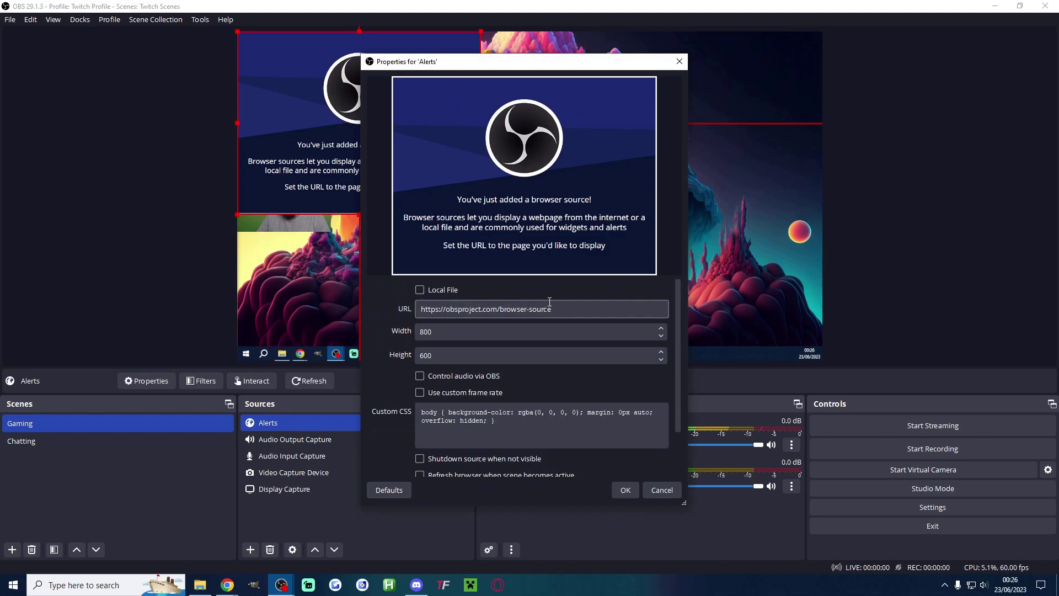
Set the Alerts source URL to the widget URL, with shutdown when not visible
triple_click(512, 311)
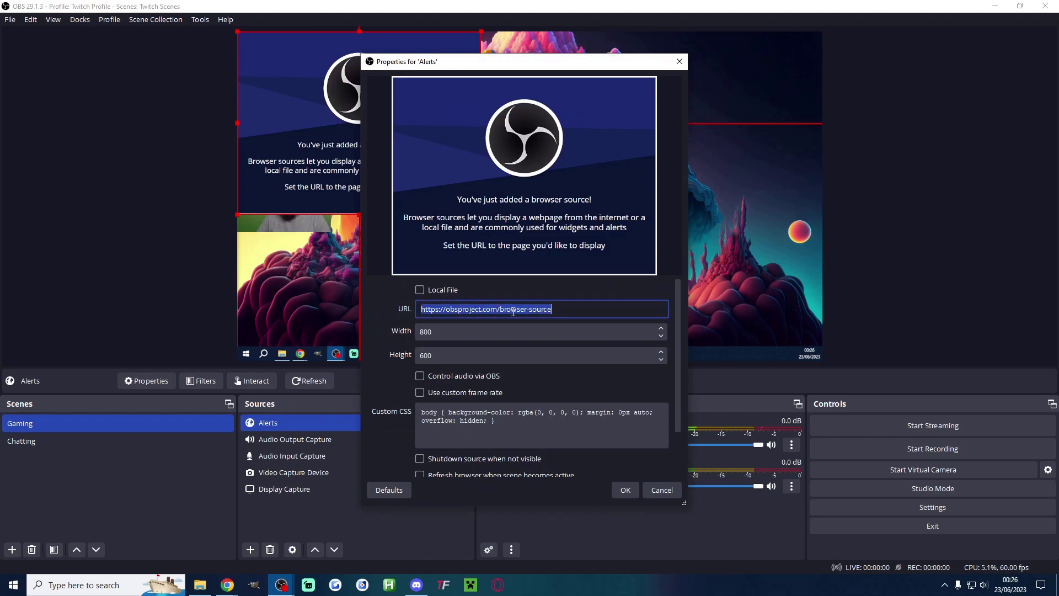
key("ctrl+v")
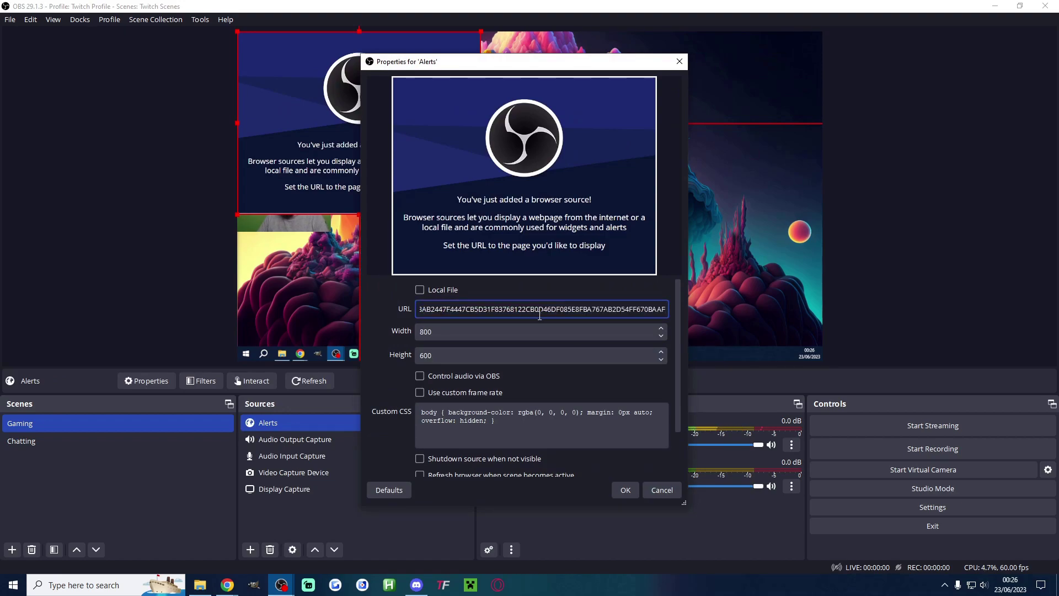
left_click(444, 461)
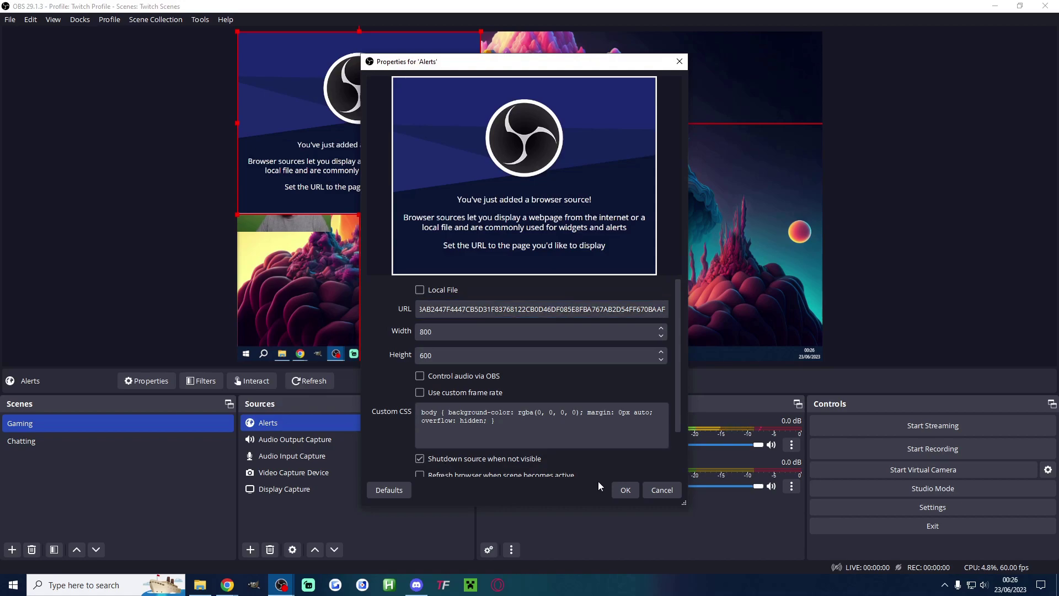
left_click(626, 490)
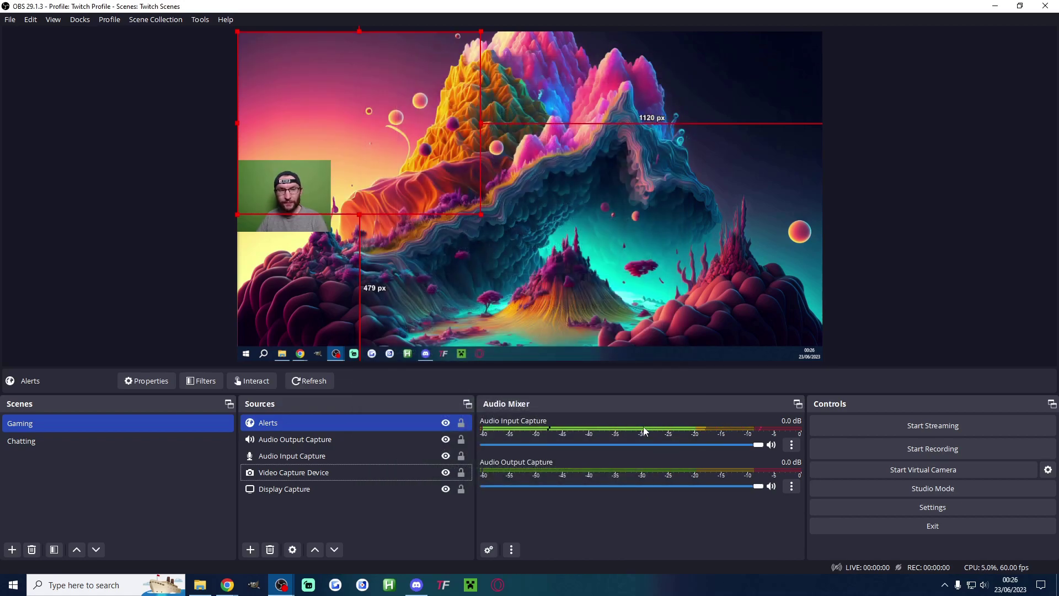
Center the Alerts browser source horizontally through its Transform menu
right_click(359, 93)
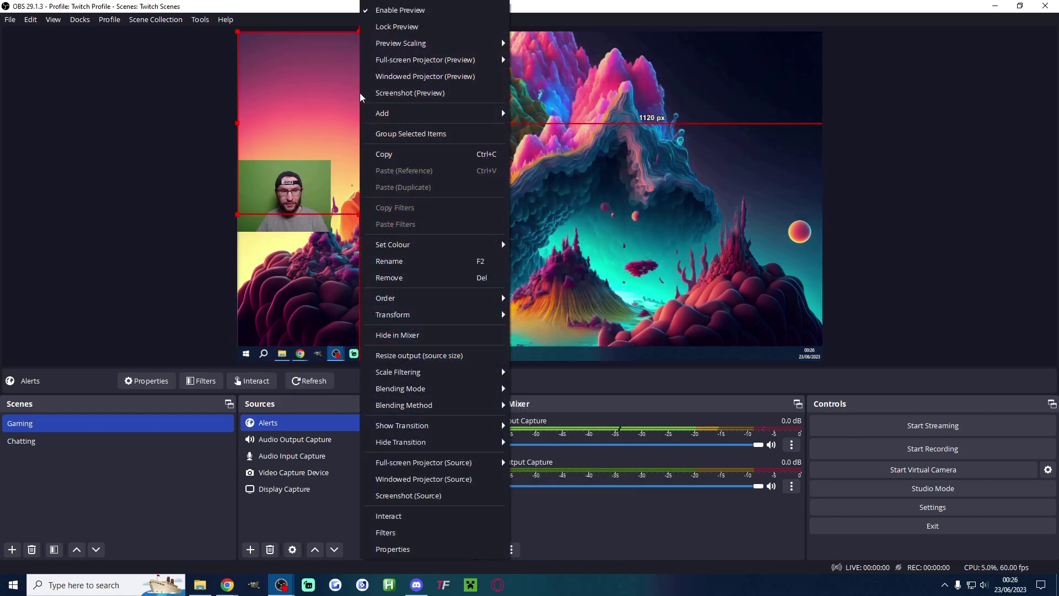
mouse_move(393, 314)
left_click(579, 545)
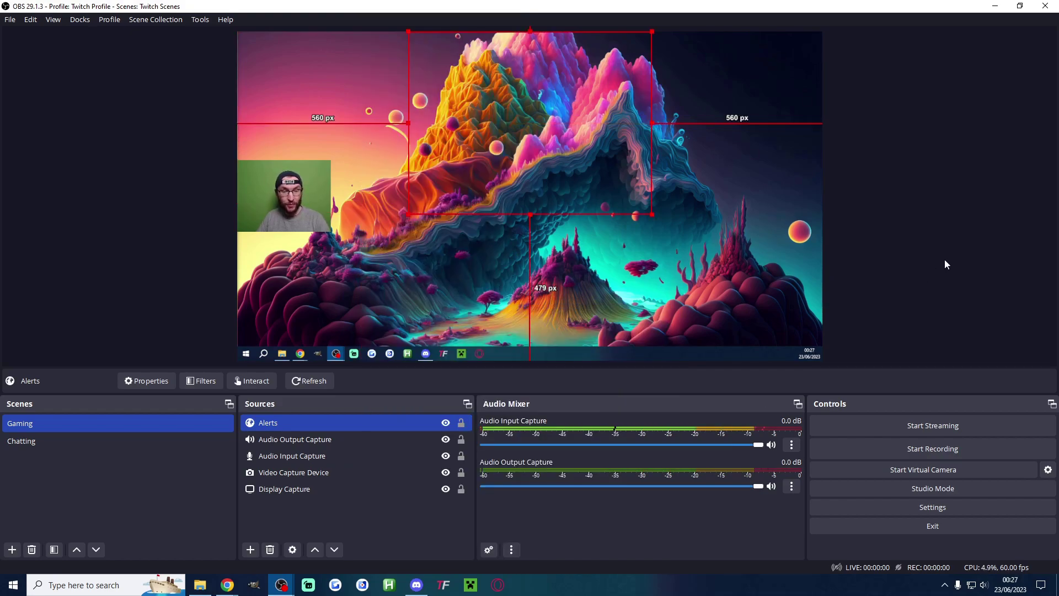
Place OBS and Chrome side by side and send a Test Follow alert
key("super+Left")
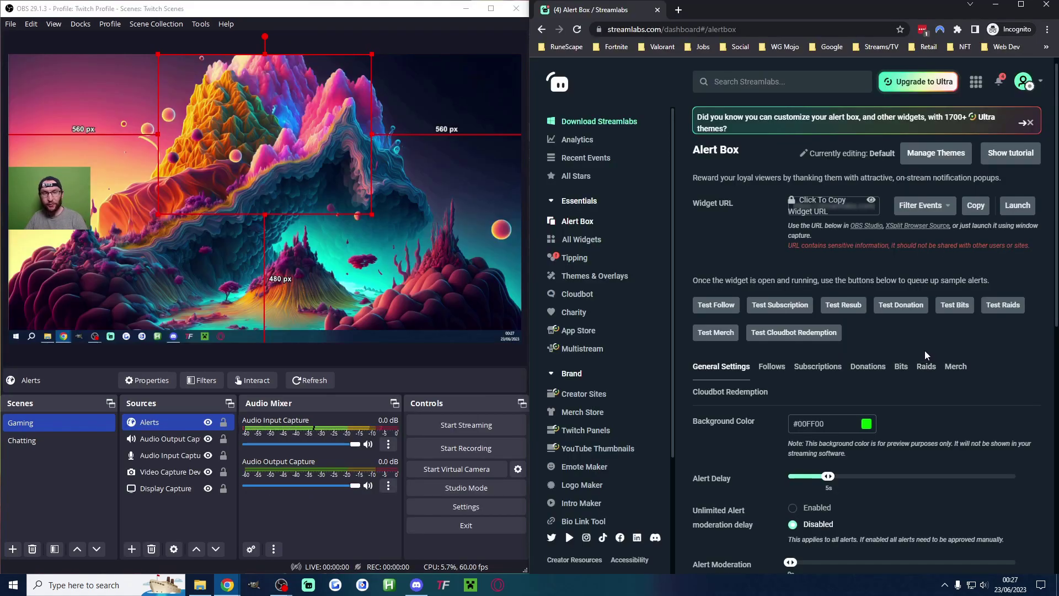
left_click(717, 308)
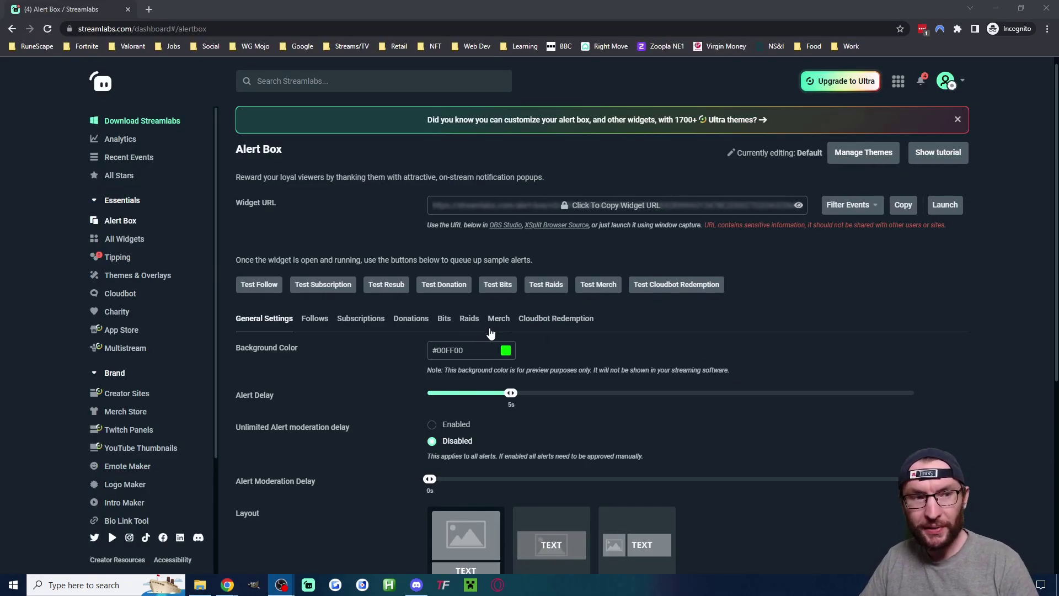
left_click(315, 319)
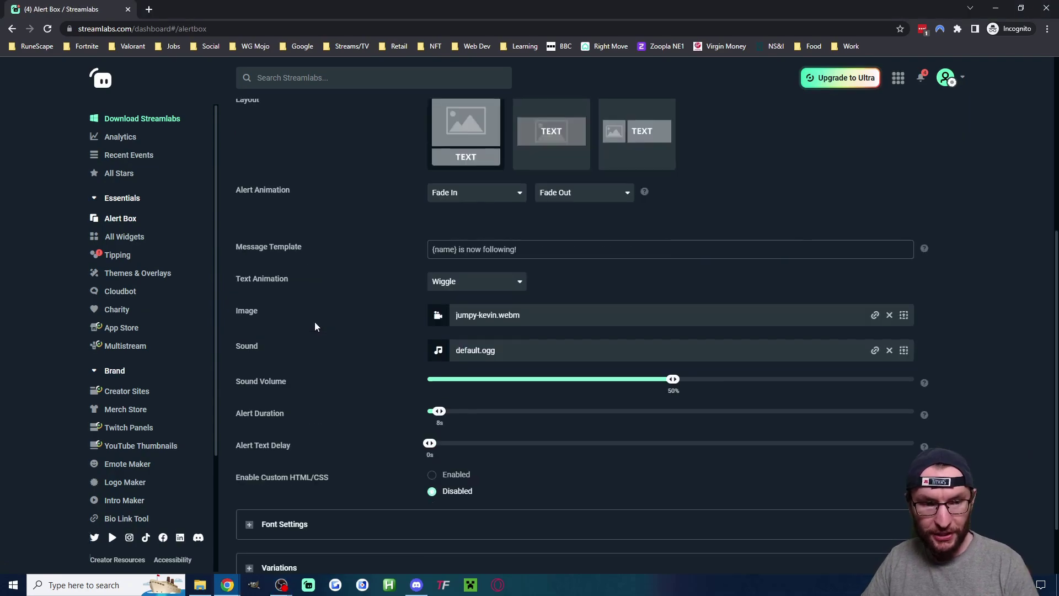
left_click(364, 317)
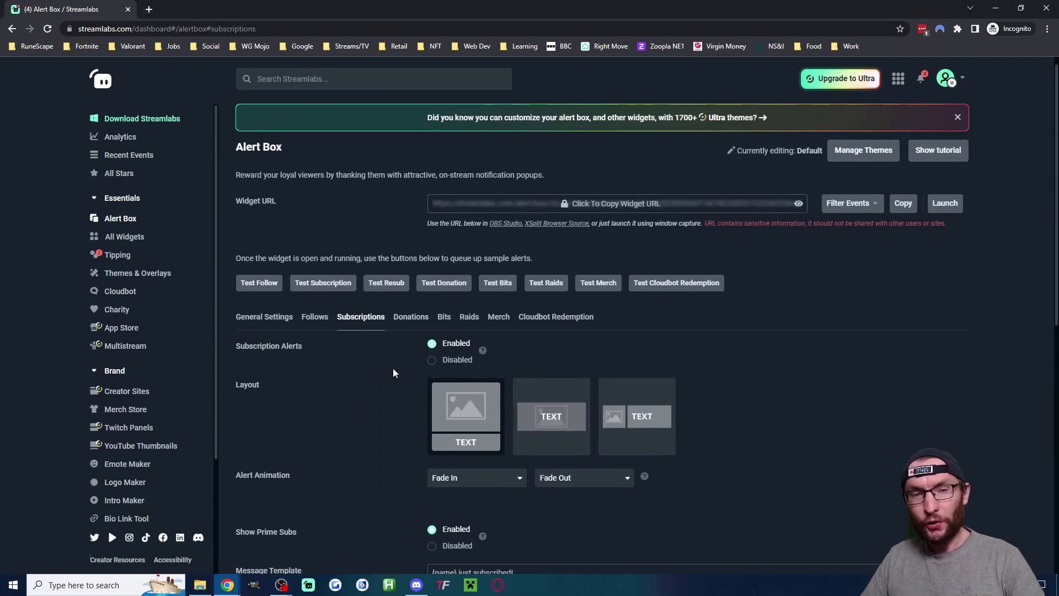
scroll(532, 303, "down", 4)
scroll(620, 329, "down", 2)
scroll(620, 329, "up", 5)
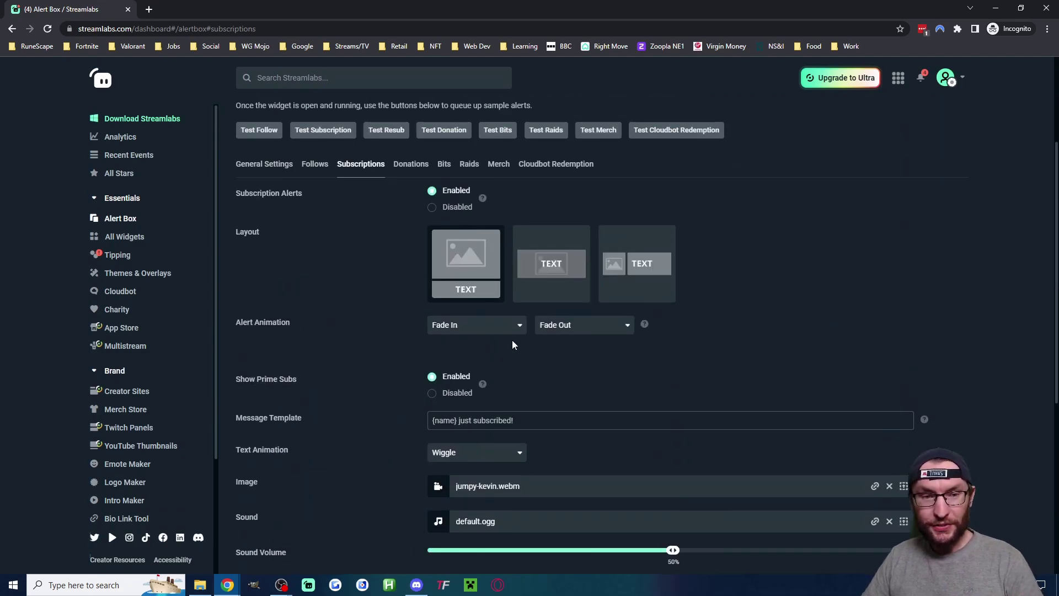
scroll(620, 329, "up", 3)
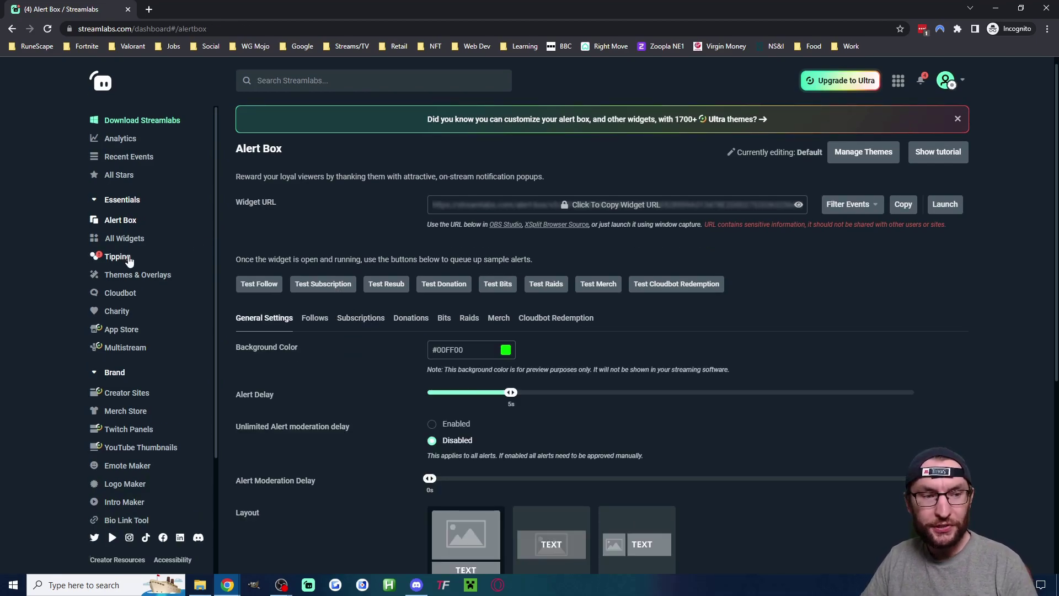
Go to the Tipping page and highlight the Your Tip Page link
left_click(122, 263)
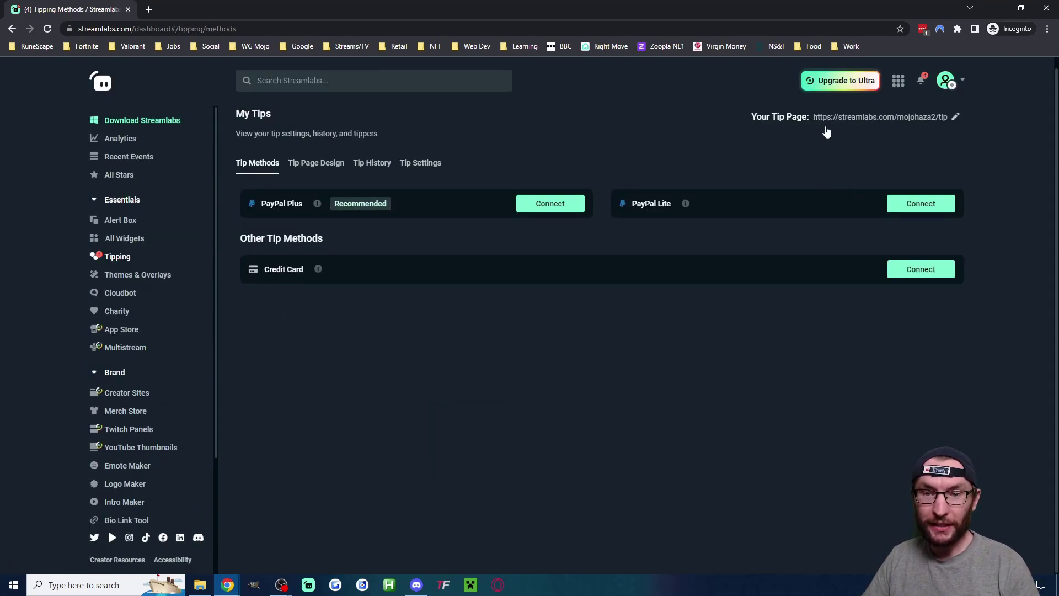
left_click_drag(753, 117, 810, 122)
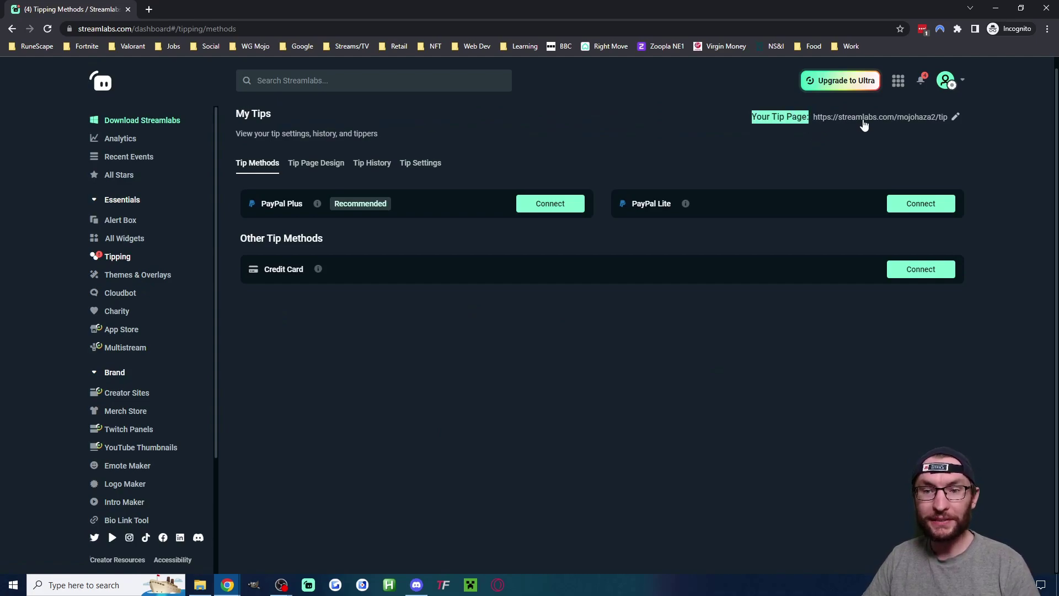